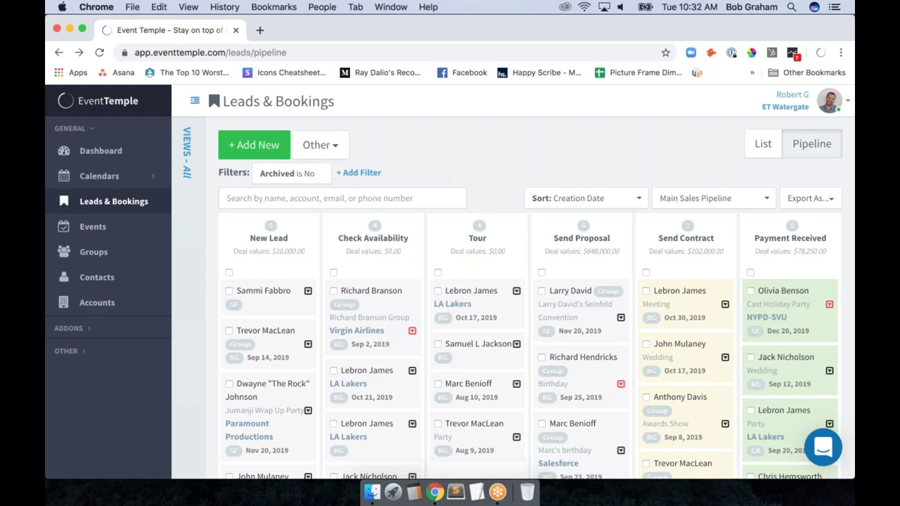
Move the first New Lead card along the sales pipeline and move the Richard Branson Group booking to the Send Proposal stage.
{"action": "left_click_drag", "start_coordinate": [273, 307], "coordinate": [444, 274]}
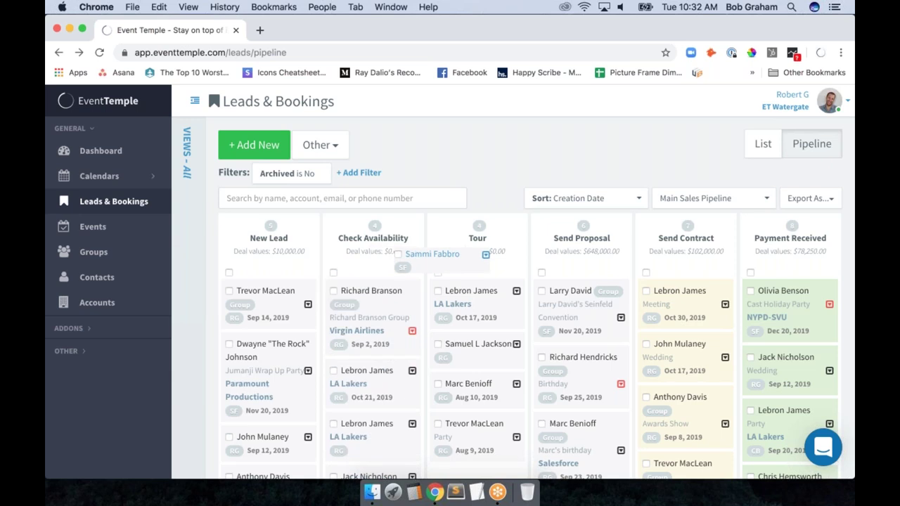
{"action": "left_click_drag", "start_coordinate": [443, 274], "coordinate": [464, 270]}
{"action": "left_click_drag", "start_coordinate": [371, 290], "coordinate": [584, 295]}
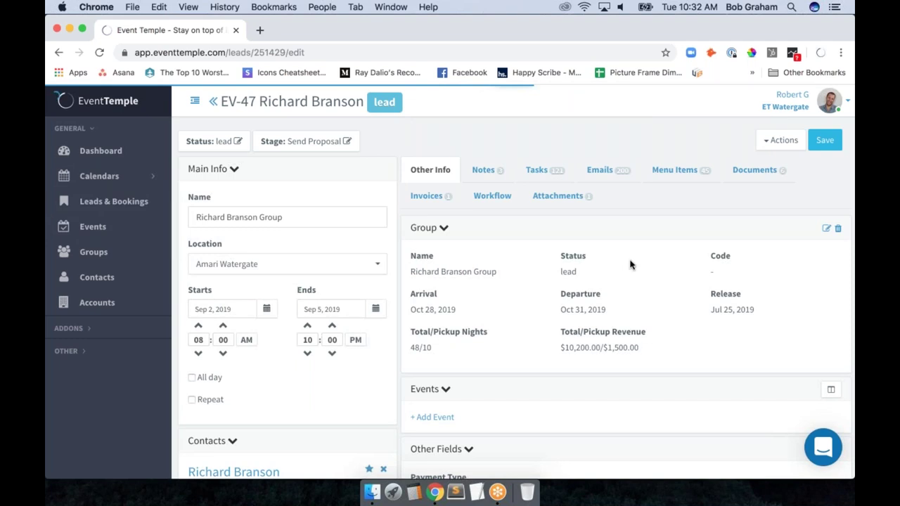
Examine the Richard Branson Group's dates and its nightly room block, rates and pickup in the group's edit form.
{"action": "left_click", "coordinate": [827, 230]}
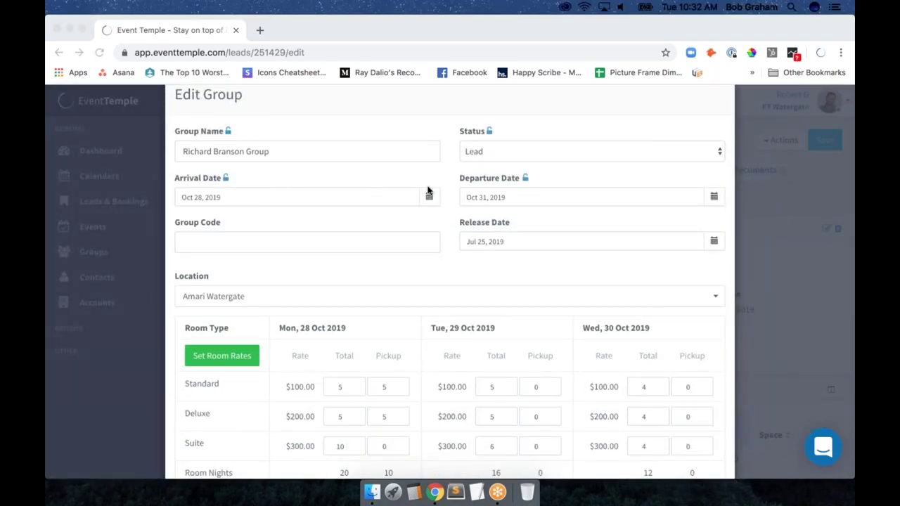
{"action": "scroll", "coordinate": [463, 282], "scroll_direction": "down", "scroll_amount": 3}
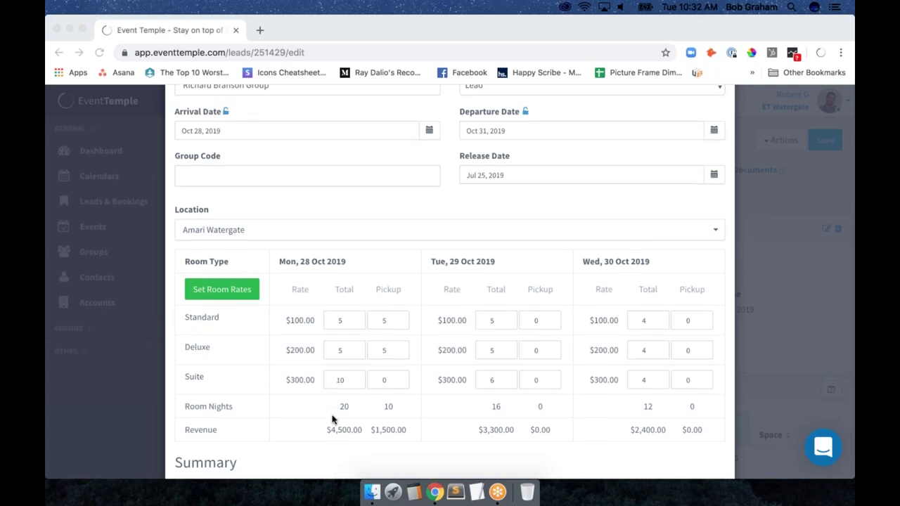
{"action": "scroll", "coordinate": [331, 420], "scroll_direction": "down", "scroll_amount": 1}
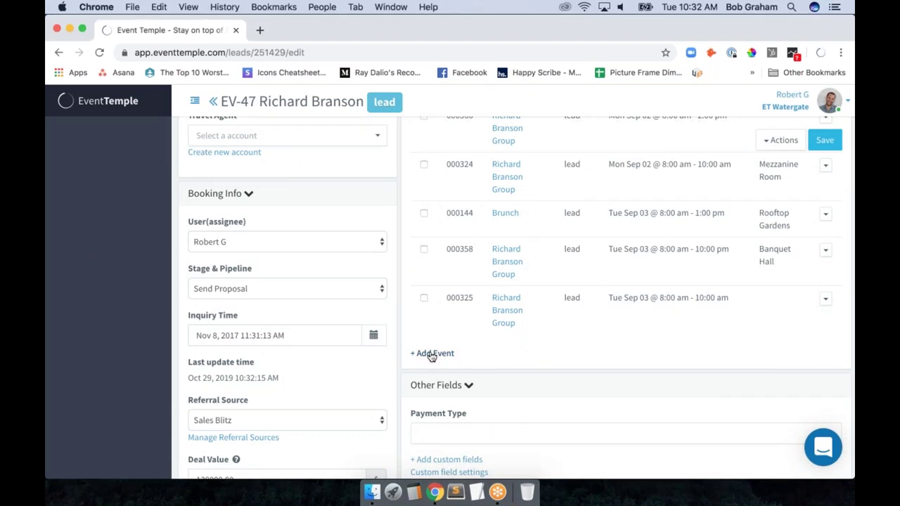
Draft a new event in the Banquet Hall space for the booking, look through its fields, and cancel it.
{"action": "left_click", "coordinate": [432, 354]}
{"action": "left_click", "coordinate": [311, 311]}
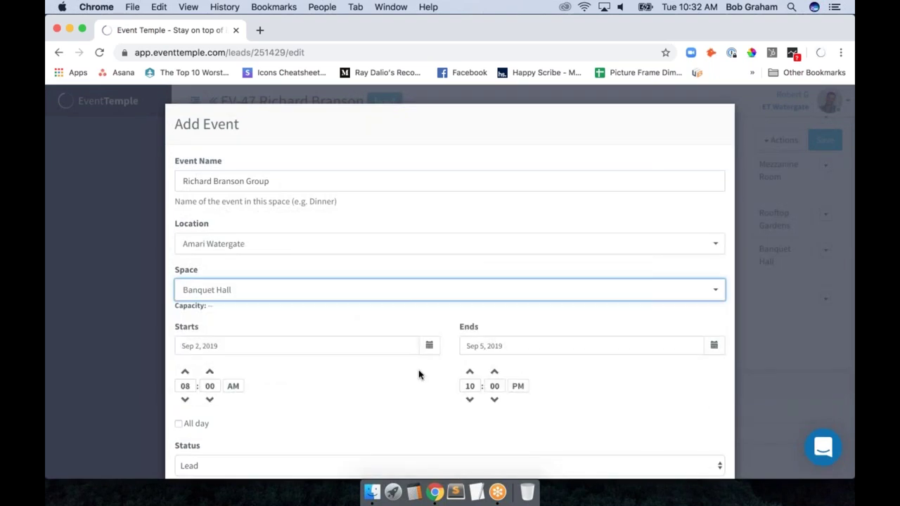
{"action": "scroll", "coordinate": [418, 374], "scroll_direction": "down", "scroll_amount": 10}
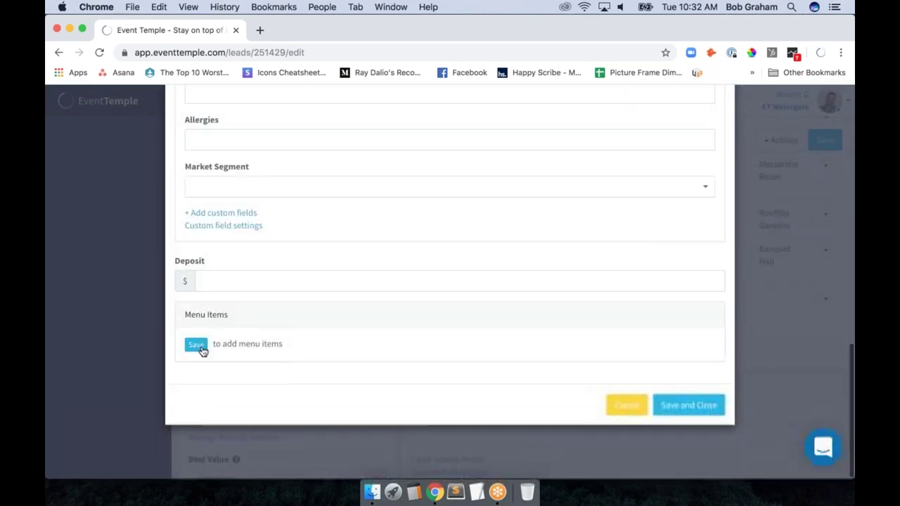
{"action": "left_click", "coordinate": [633, 405]}
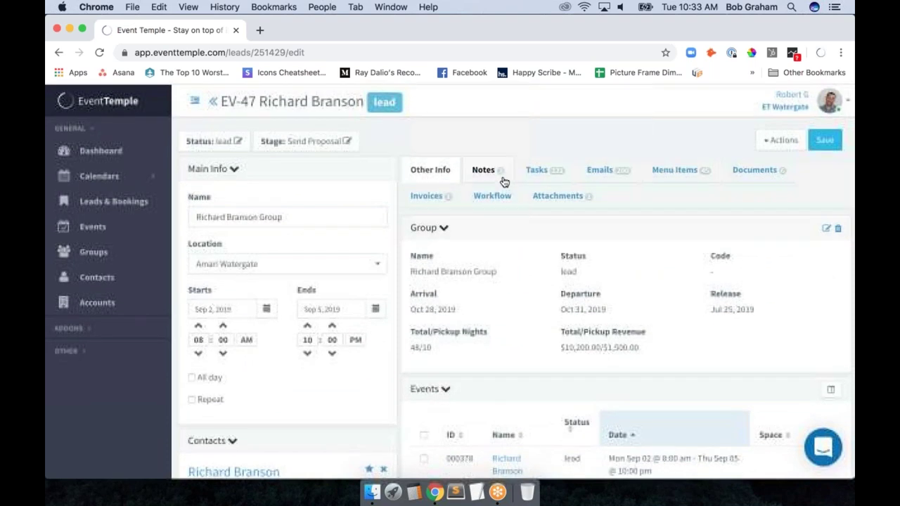
Read the booking's notes, highlighting the most recent one, and return to the group and event information.
{"action": "left_click", "coordinate": [502, 176]}
{"action": "left_click", "coordinate": [436, 227]}
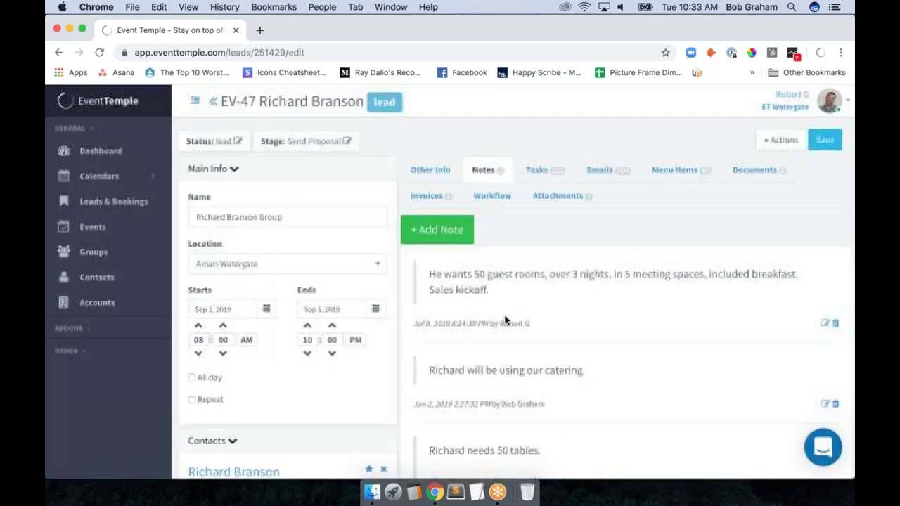
{"action": "left_click_drag", "start_coordinate": [504, 321], "coordinate": [404, 269]}
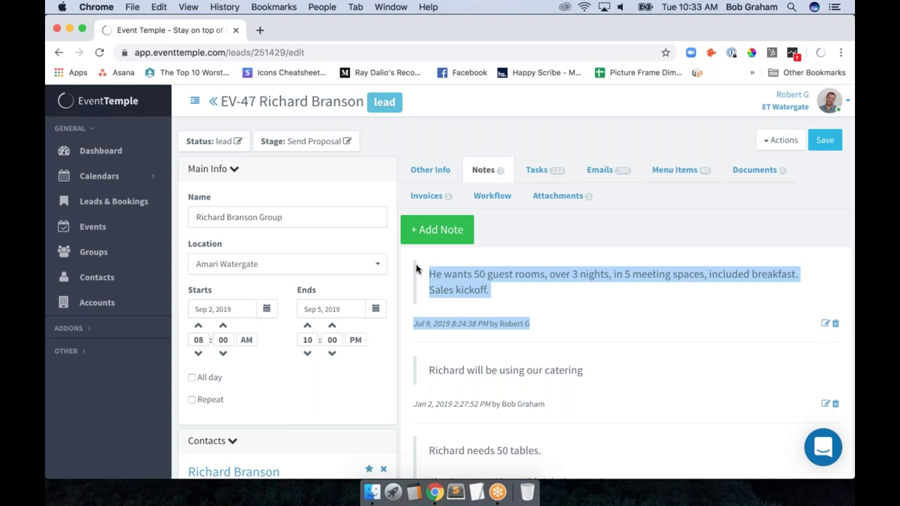
{"action": "left_click", "coordinate": [542, 240]}
{"action": "left_click", "coordinate": [428, 172]}
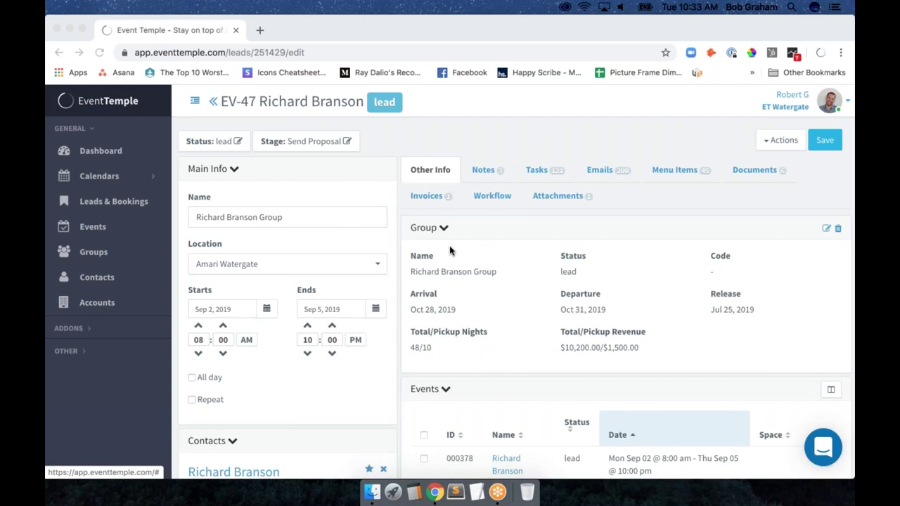
{"action": "scroll", "coordinate": [369, 338], "scroll_direction": "down", "scroll_amount": 2}
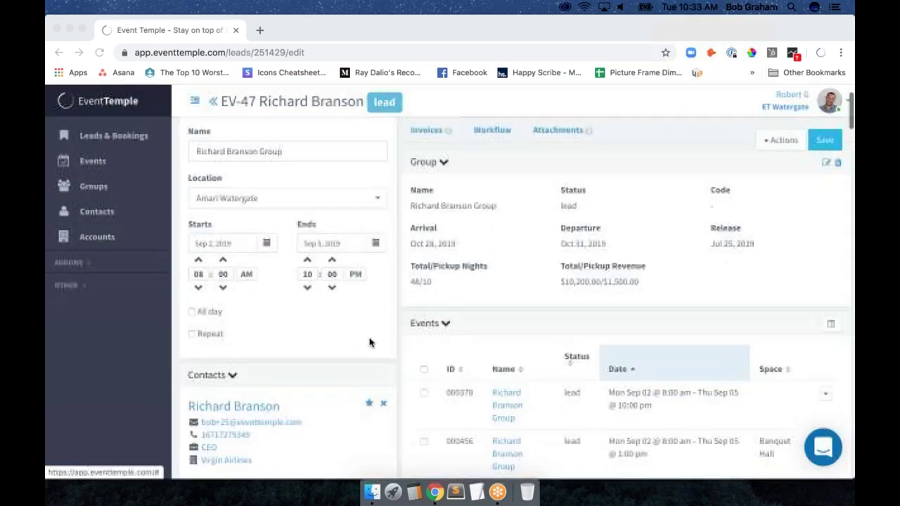
{"action": "scroll", "coordinate": [556, 228], "scroll_direction": "up", "scroll_amount": 2}
{"action": "left_click", "coordinate": [556, 228]}
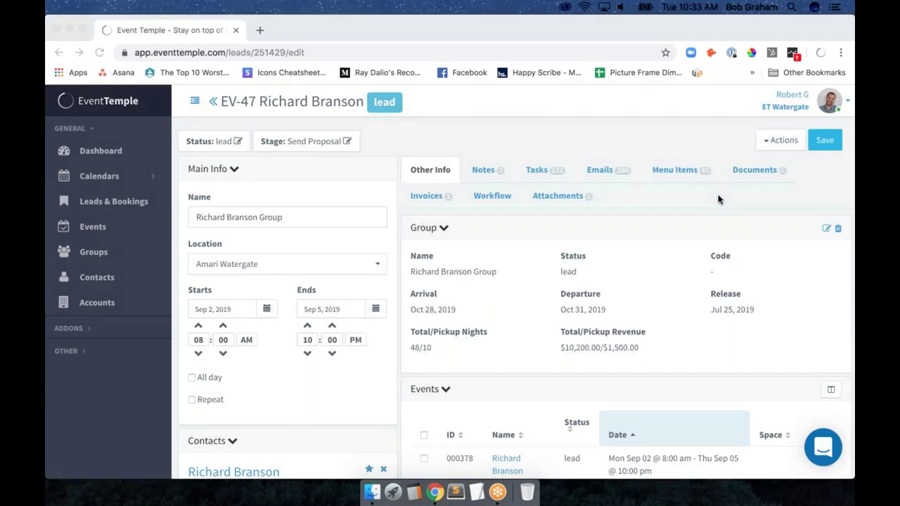
Open the Amari Watergate Proposal from the booking's documents.
{"action": "left_click", "coordinate": [753, 172]}
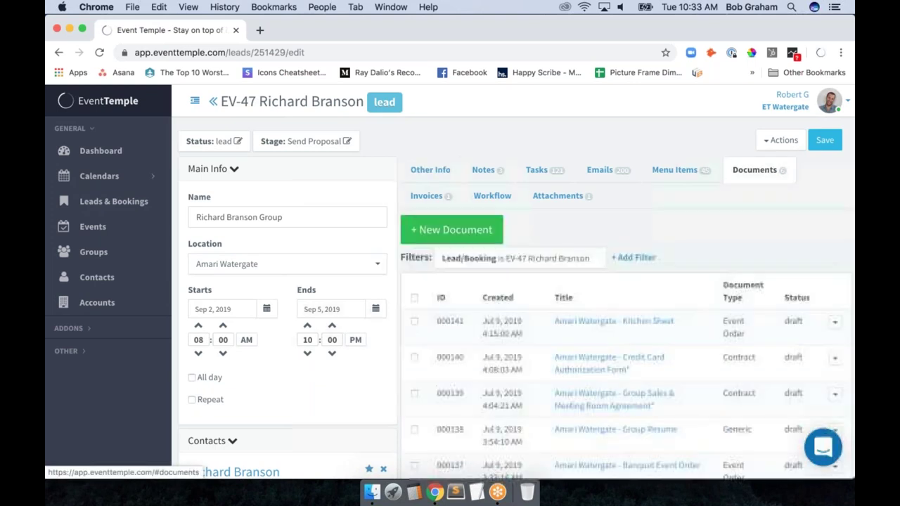
{"action": "scroll", "coordinate": [703, 295], "scroll_direction": "down", "scroll_amount": 3}
{"action": "left_click", "coordinate": [605, 411]}
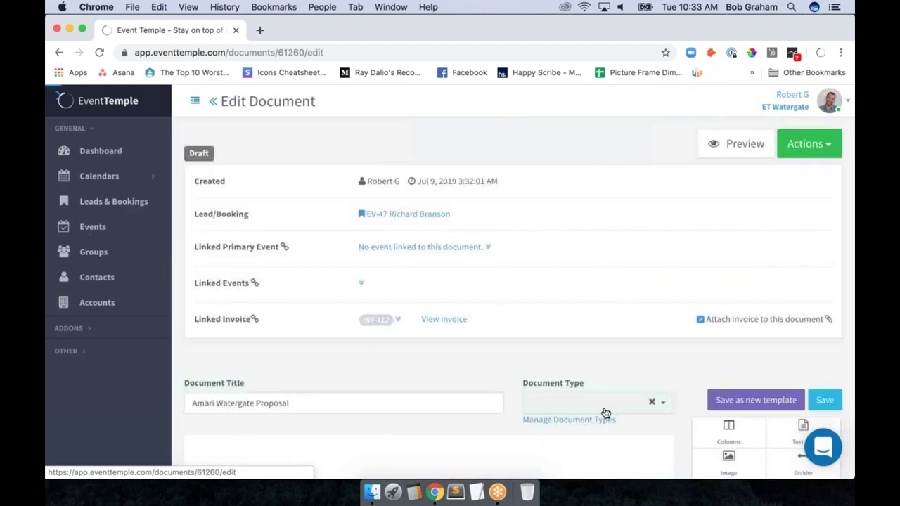
Review the email prepared for sending the proposal, highlight its proposal link, and cancel without sending.
{"action": "left_click", "coordinate": [808, 144]}
{"action": "left_click", "coordinate": [775, 172]}
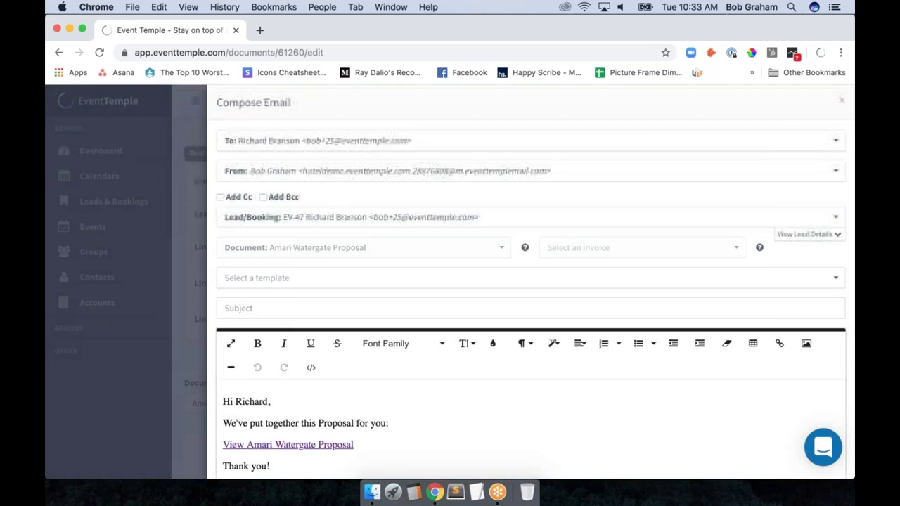
{"action": "scroll", "coordinate": [534, 317], "scroll_direction": "down", "scroll_amount": 3}
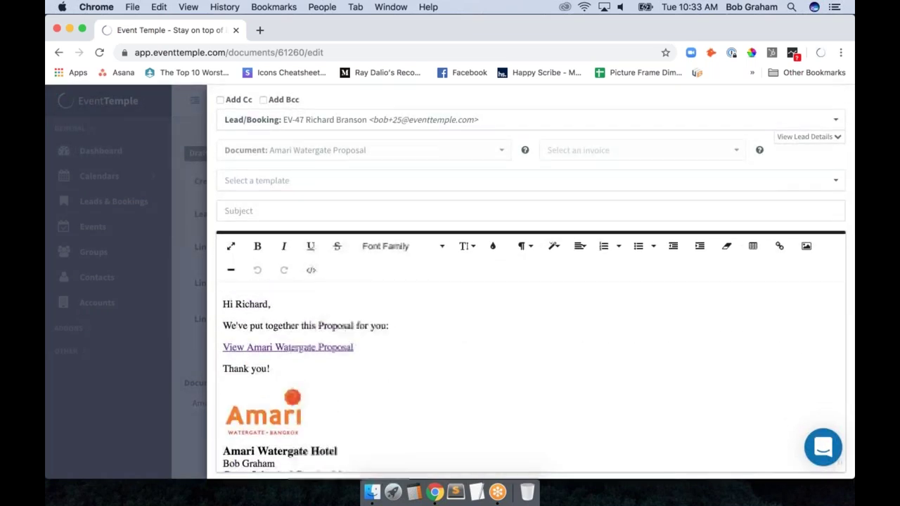
{"action": "scroll", "coordinate": [534, 317], "scroll_direction": "down", "scroll_amount": 2}
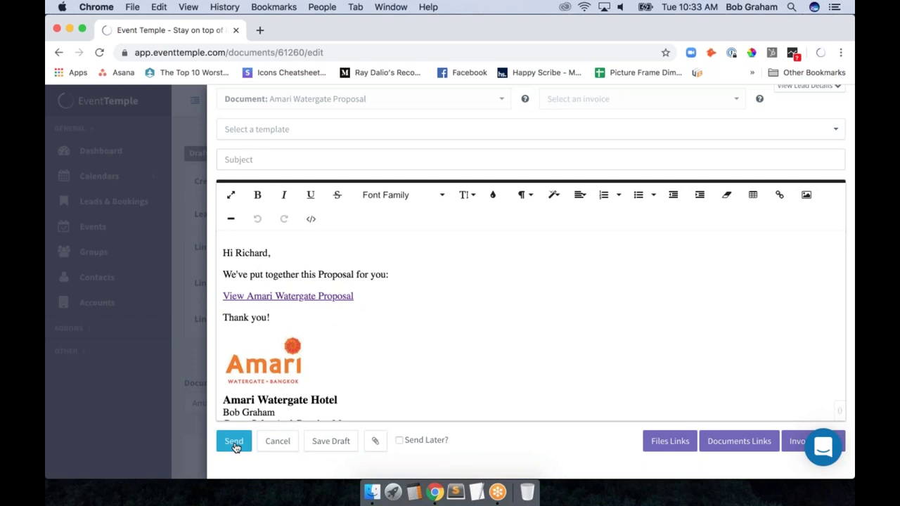
{"action": "left_click_drag", "start_coordinate": [354, 296], "coordinate": [223, 297]}
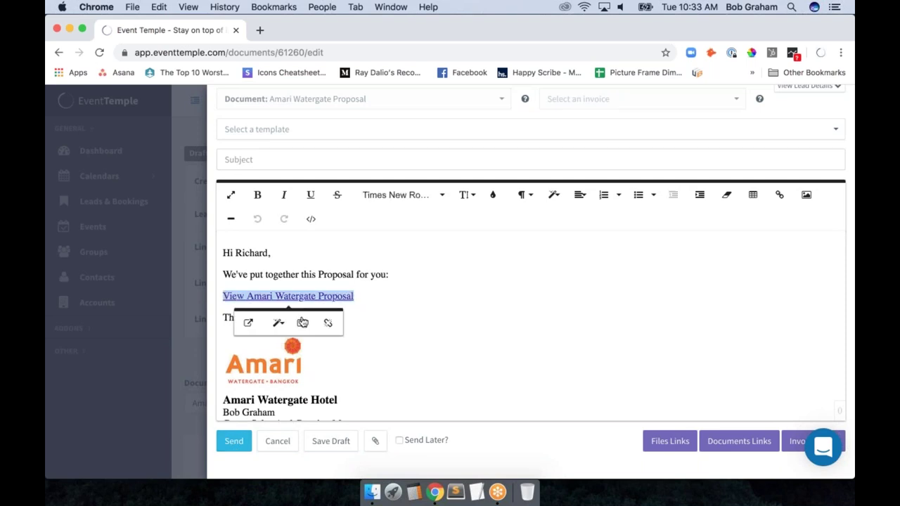
{"action": "left_click", "coordinate": [327, 426]}
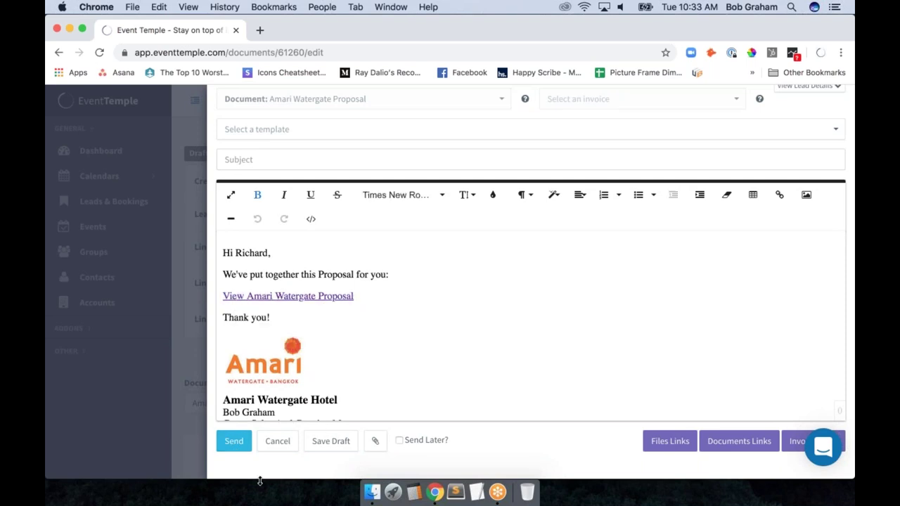
{"action": "left_click", "coordinate": [278, 441]}
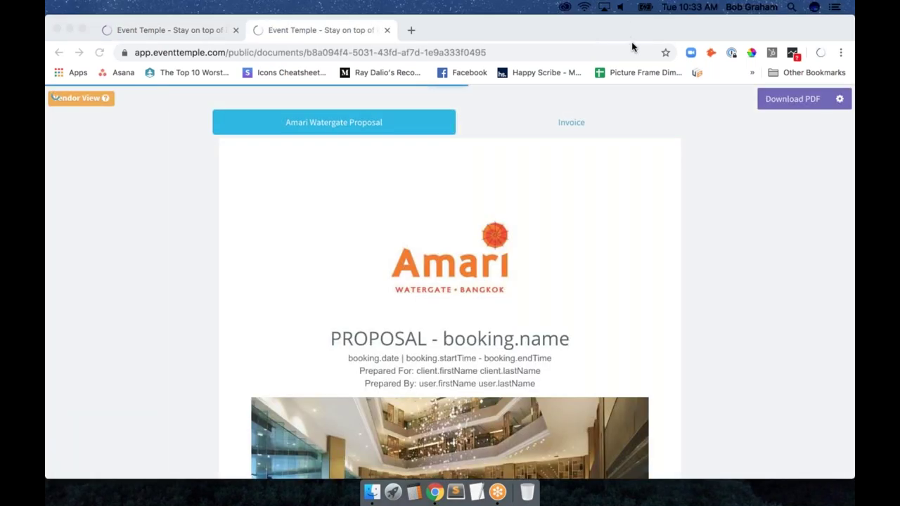
Read through the client view of the Amari Watergate Proposal, from the cover to the client signature section.
{"action": "left_click", "coordinate": [403, 339]}
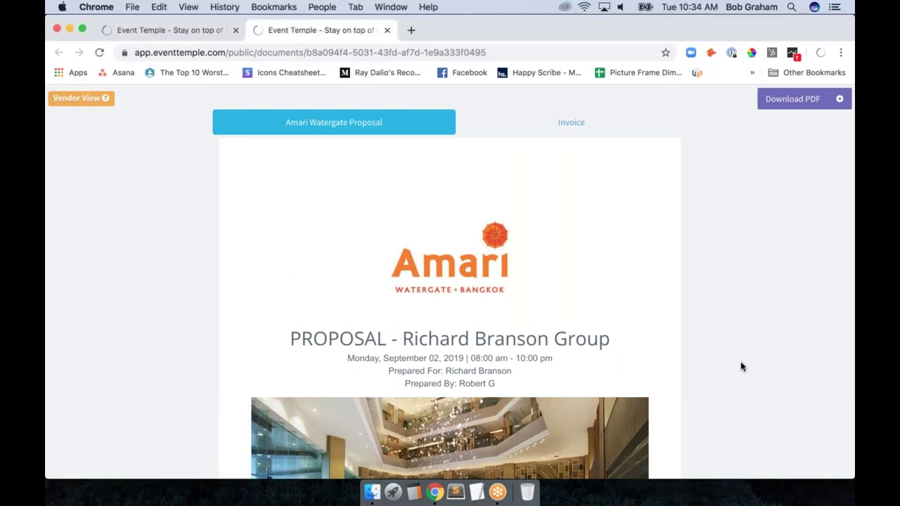
{"action": "scroll", "coordinate": [741, 367], "scroll_direction": "down", "scroll_amount": 1}
{"action": "scroll", "coordinate": [741, 366], "scroll_direction": "down", "scroll_amount": 10}
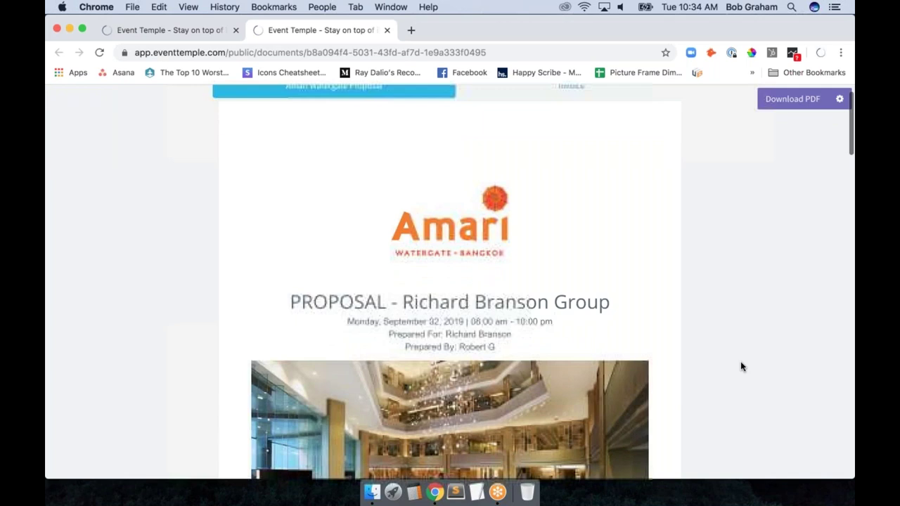
{"action": "scroll", "coordinate": [741, 367], "scroll_direction": "down", "scroll_amount": 5}
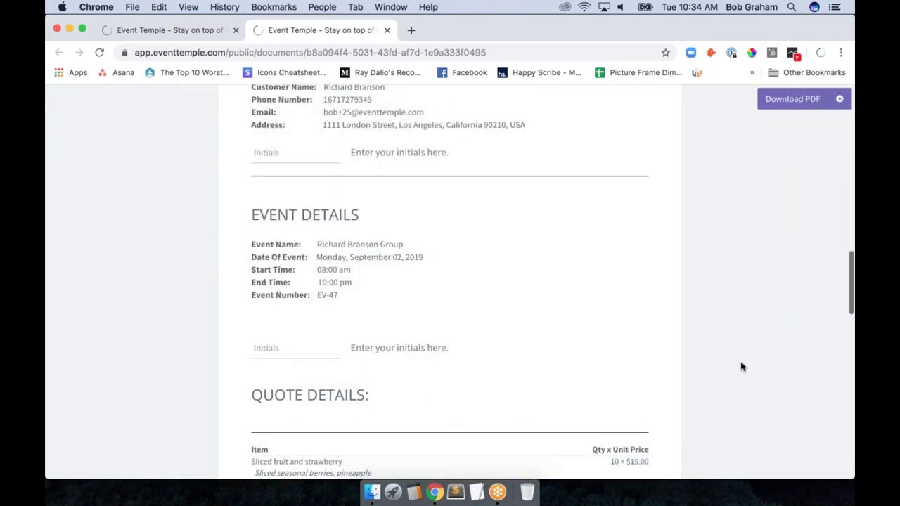
{"action": "scroll", "coordinate": [641, 363], "scroll_direction": "down", "scroll_amount": 5}
{"action": "scroll", "coordinate": [641, 363], "scroll_direction": "down", "scroll_amount": 10}
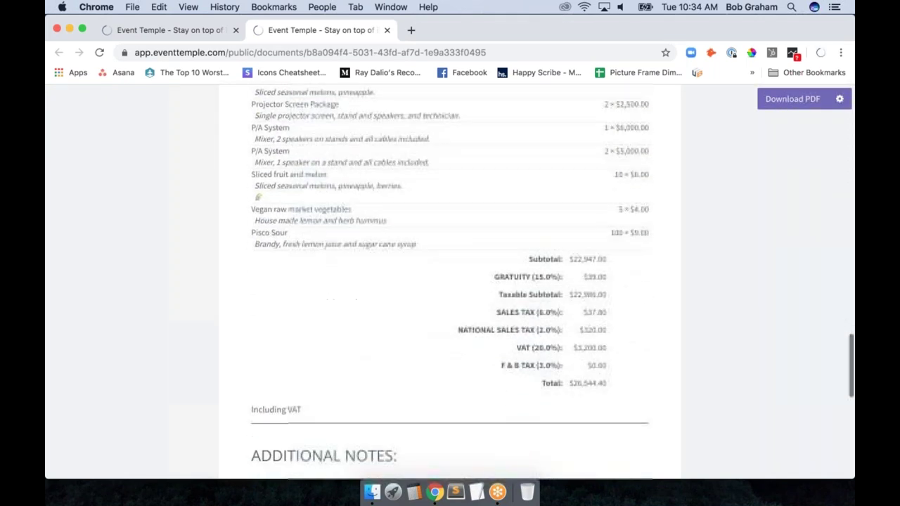
{"action": "scroll", "coordinate": [635, 351], "scroll_direction": "down", "scroll_amount": 5}
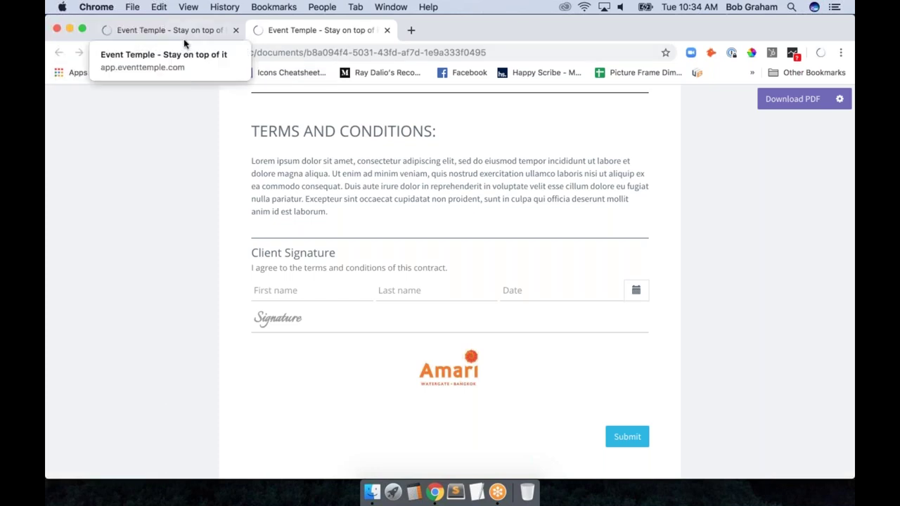
Return to the accounts list, search it for "virgin", and open the Virgin Airlines account.
{"action": "left_click", "coordinate": [165, 29]}
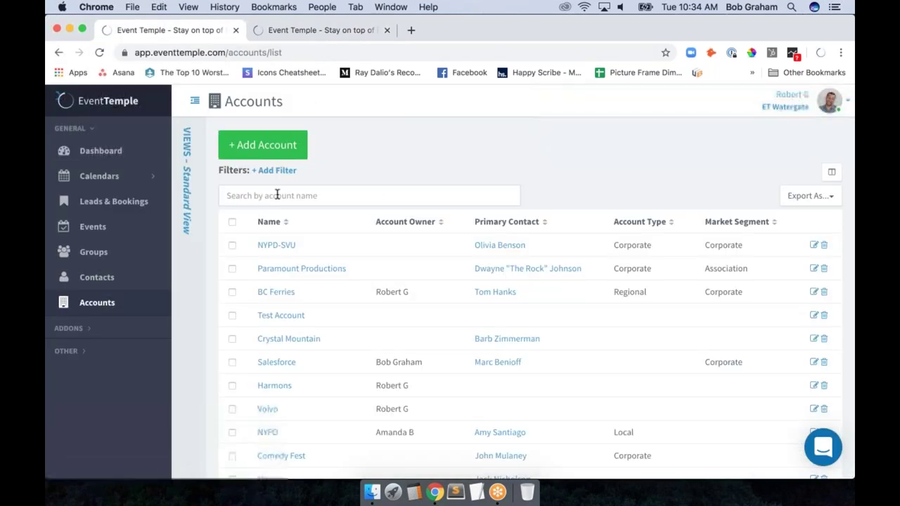
{"action": "left_click", "coordinate": [277, 196]}
{"action": "type", "text": "virg"}
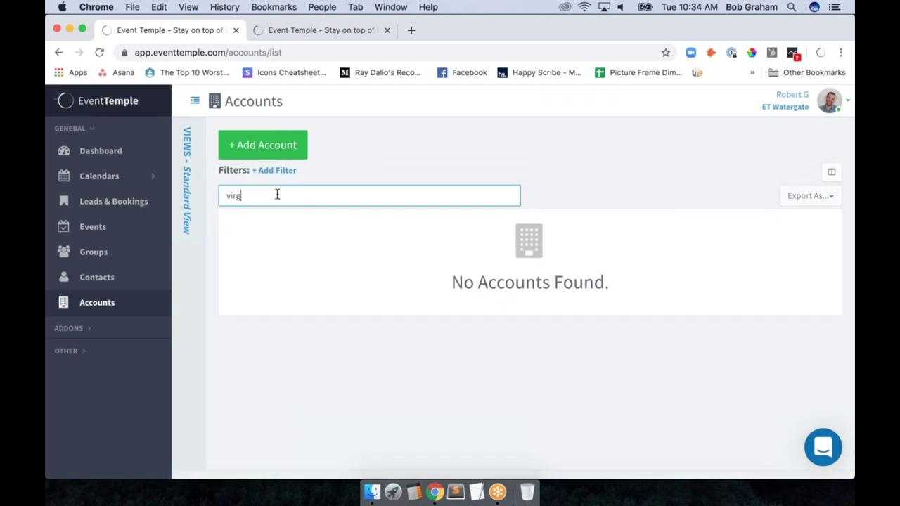
{"action": "type", "text": "in"}
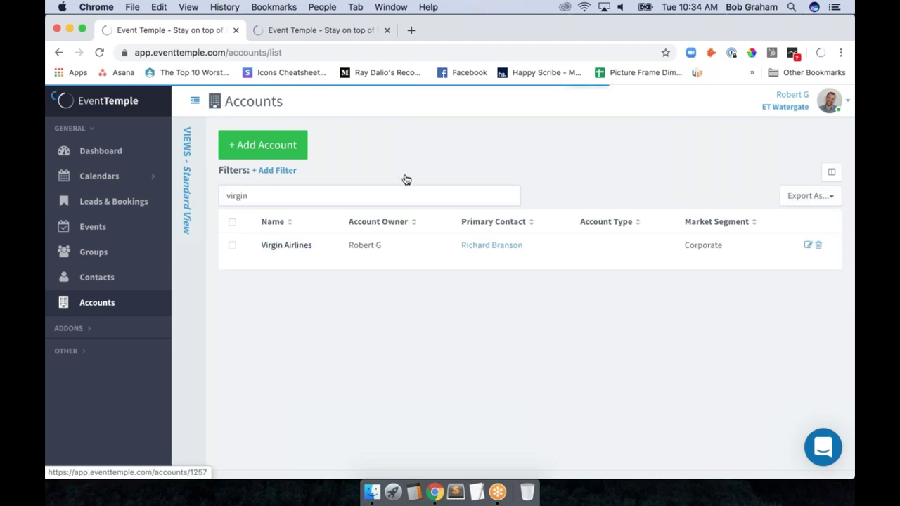
{"action": "key", "text": "Return"}
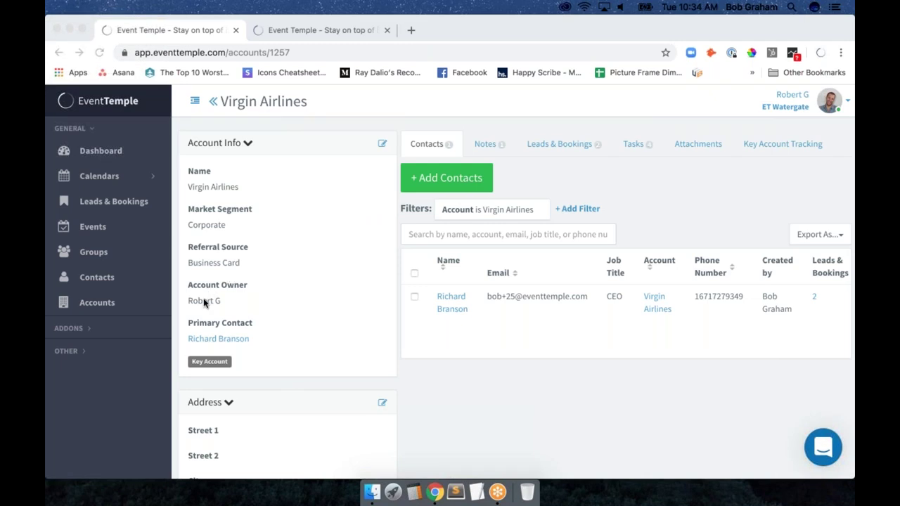
Examine the Virgin Airlines account's edit form, including the market segment choices and the Parent Account explanation.
{"action": "left_click", "coordinate": [381, 144]}
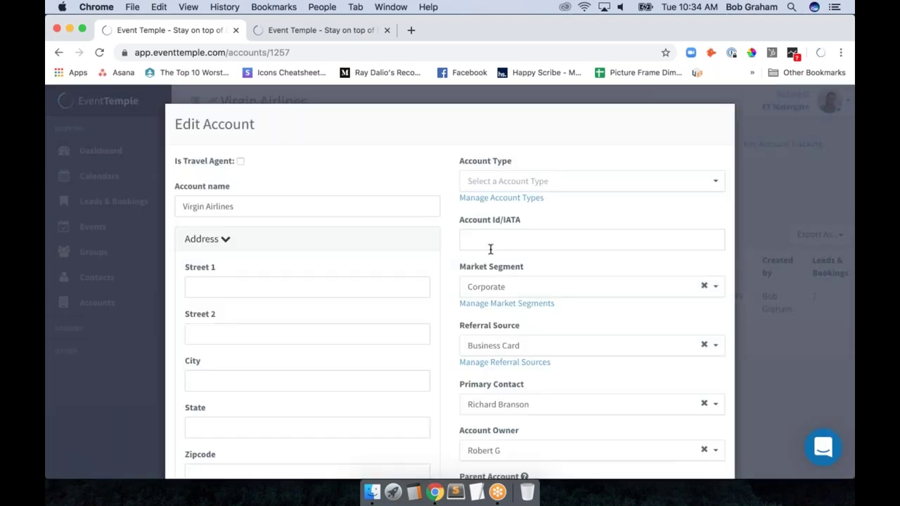
{"action": "left_click", "coordinate": [555, 293]}
{"action": "left_click", "coordinate": [447, 258]}
{"action": "scroll", "coordinate": [498, 301], "scroll_direction": "down", "scroll_amount": 2}
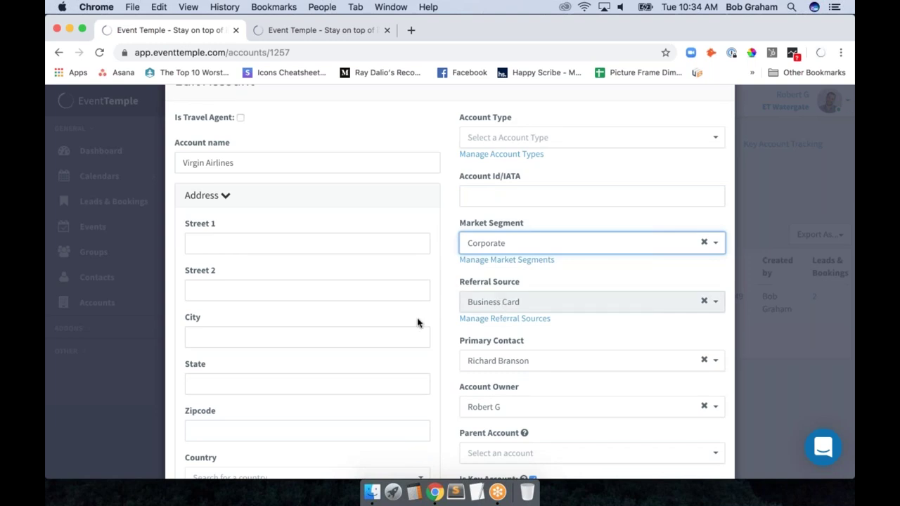
{"action": "scroll", "coordinate": [568, 326], "scroll_direction": "down", "scroll_amount": 4}
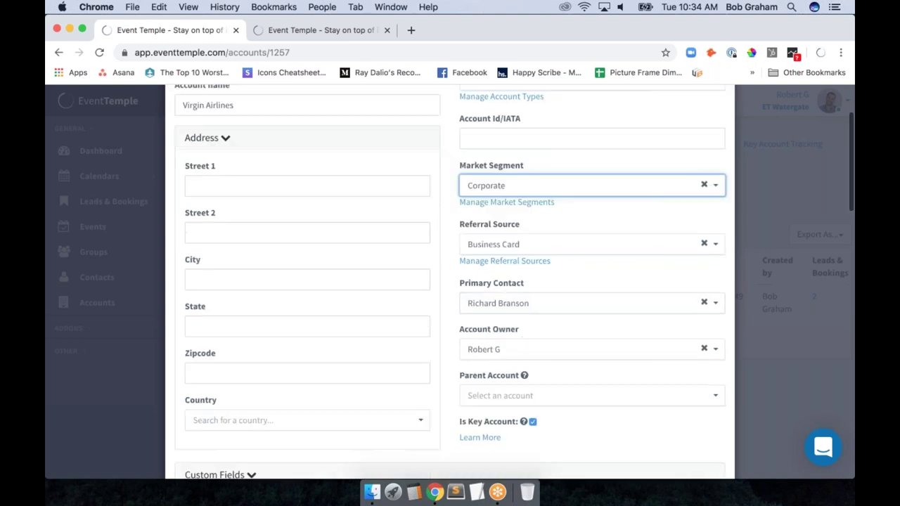
{"action": "double_click", "coordinate": [526, 346]}
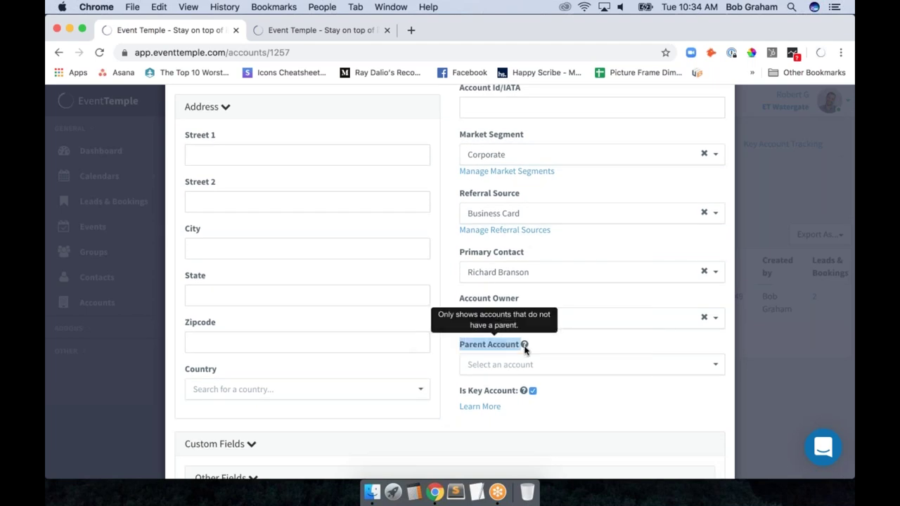
{"action": "left_click", "coordinate": [560, 349]}
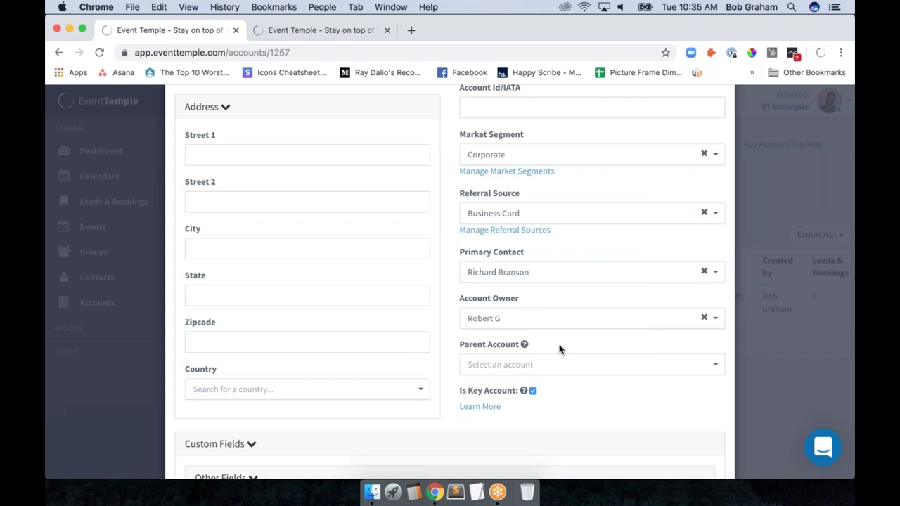
Look over the rest of the Virgin Airlines edit form, down to the social media fields, and cancel the editing.
{"action": "scroll", "coordinate": [560, 349], "scroll_direction": "down", "scroll_amount": 1}
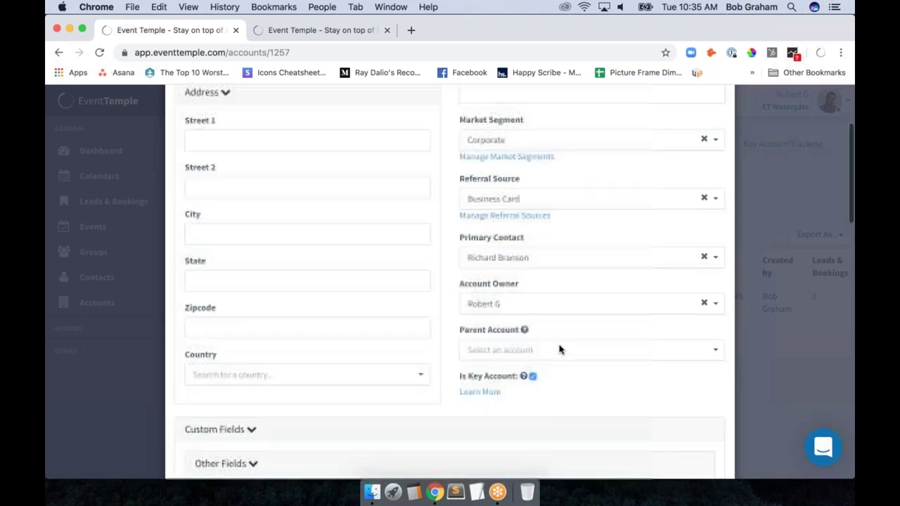
{"action": "scroll", "coordinate": [568, 333], "scroll_direction": "up", "scroll_amount": 5}
{"action": "scroll", "coordinate": [656, 211], "scroll_direction": "down", "scroll_amount": 15}
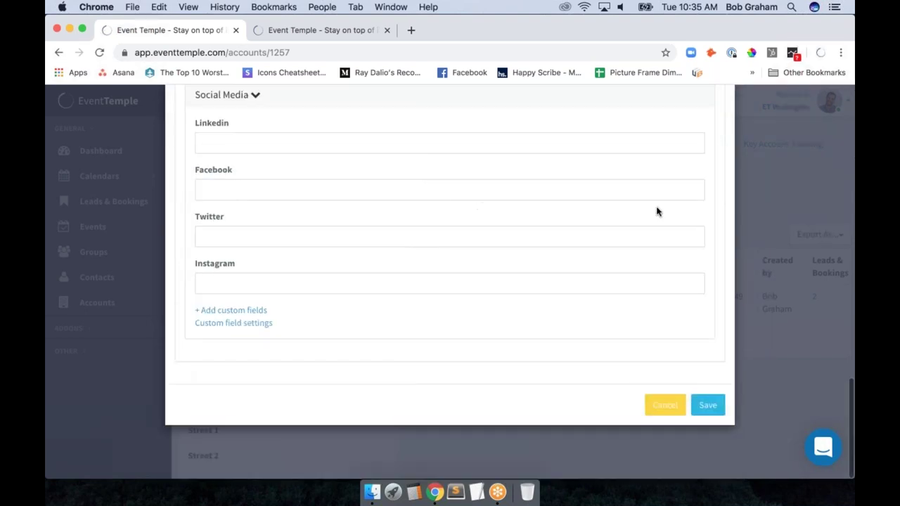
{"action": "left_click", "coordinate": [665, 406]}
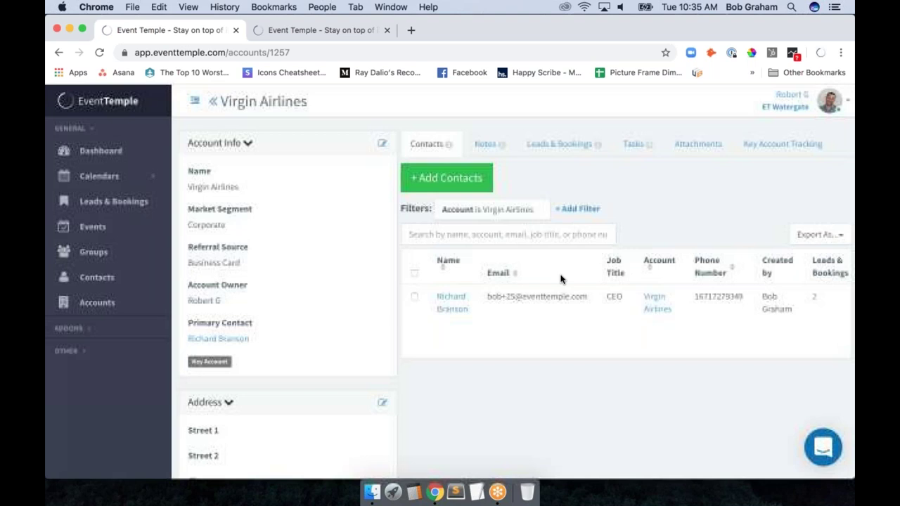
Start a new task for the Virgin Airlines account with the task type Drop In, review the form, and close it without saving.
{"action": "left_click", "coordinate": [633, 144]}
{"action": "left_click", "coordinate": [446, 178]}
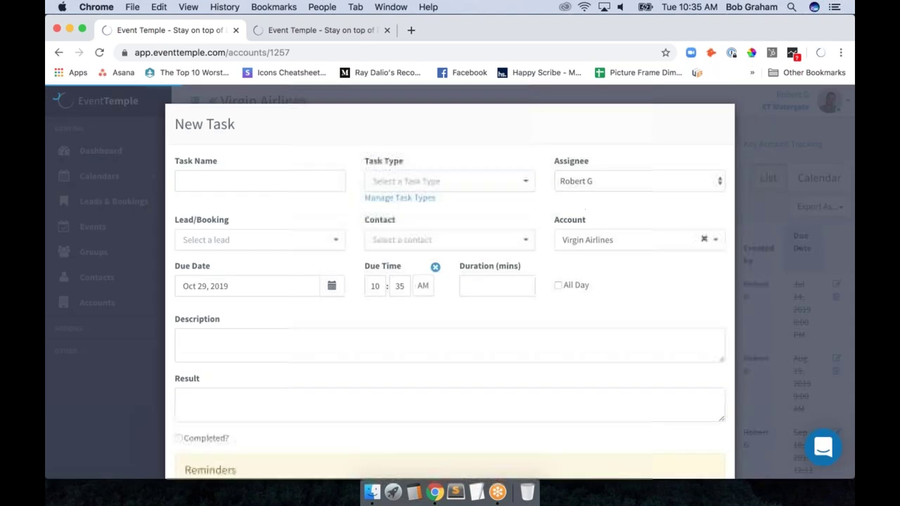
{"action": "left_click", "coordinate": [431, 181]}
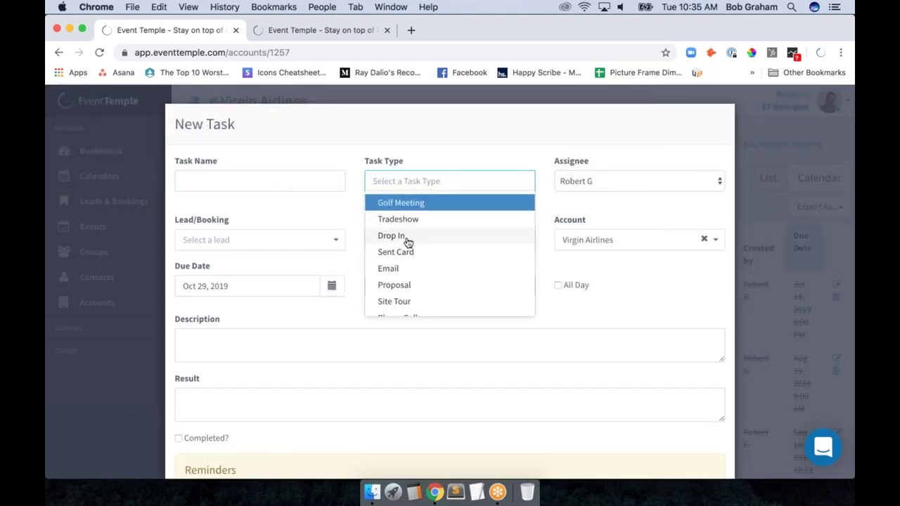
{"action": "left_click", "coordinate": [407, 237]}
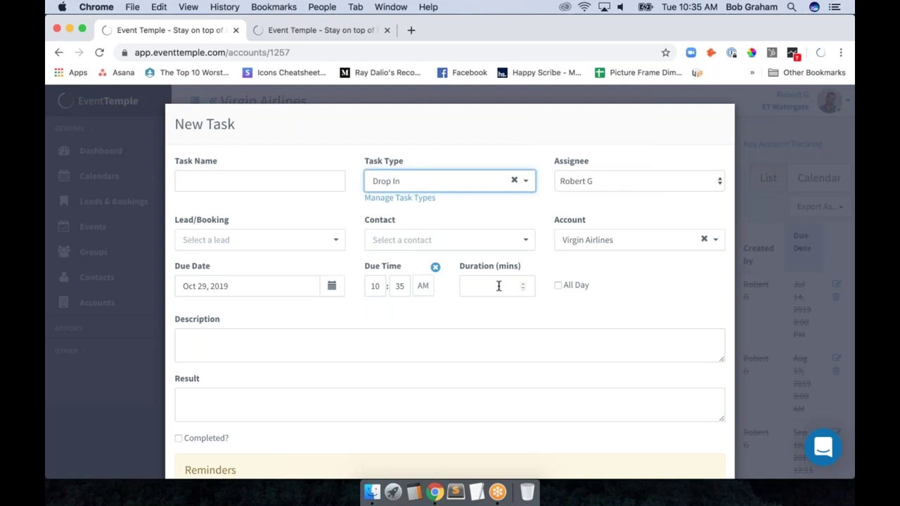
{"action": "scroll", "coordinate": [498, 285], "scroll_direction": "down", "scroll_amount": 5}
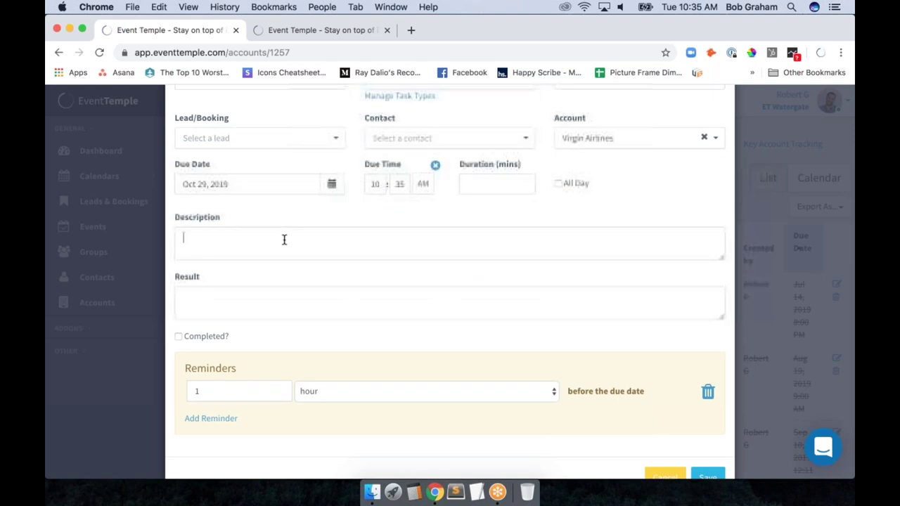
{"action": "left_click", "coordinate": [749, 145]}
Show the Virgin Airlines key account tracking and look through the Learning Center options in the Other section.
{"action": "left_click", "coordinate": [750, 144]}
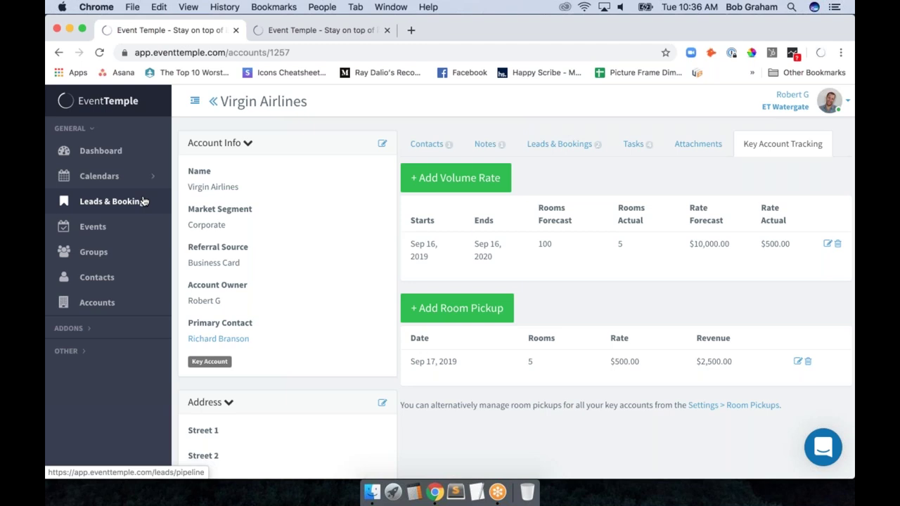
{"action": "left_click", "coordinate": [66, 351]}
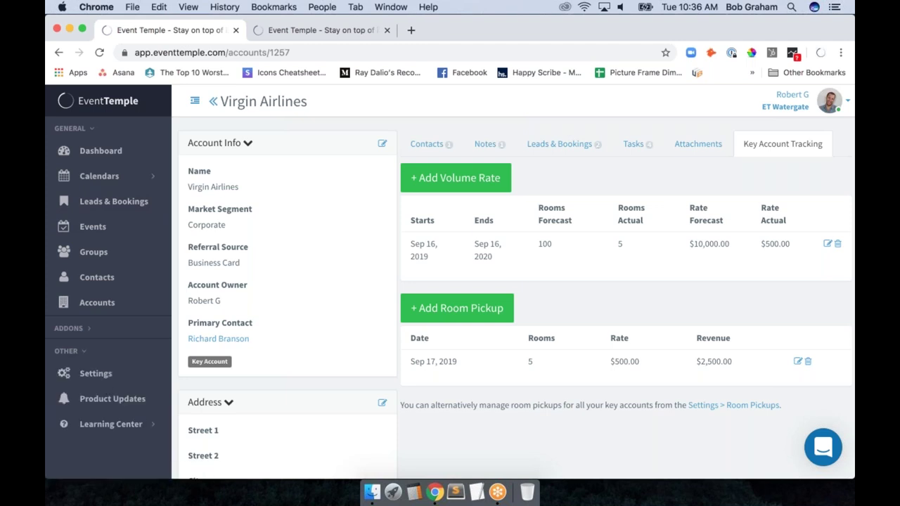
{"action": "left_click", "coordinate": [91, 424]}
{"action": "scroll", "coordinate": [90, 436], "scroll_direction": "down", "scroll_amount": 1}
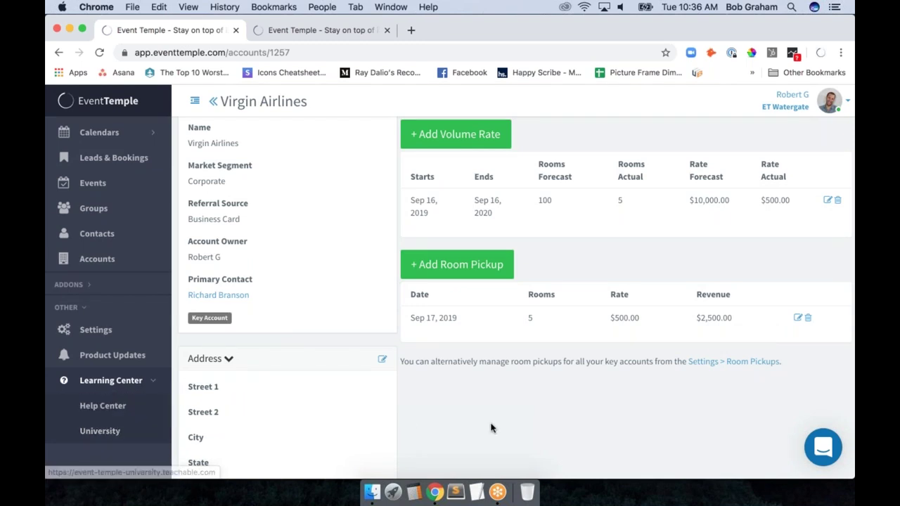
{"action": "scroll", "coordinate": [490, 428], "scroll_direction": "up", "scroll_amount": 1}
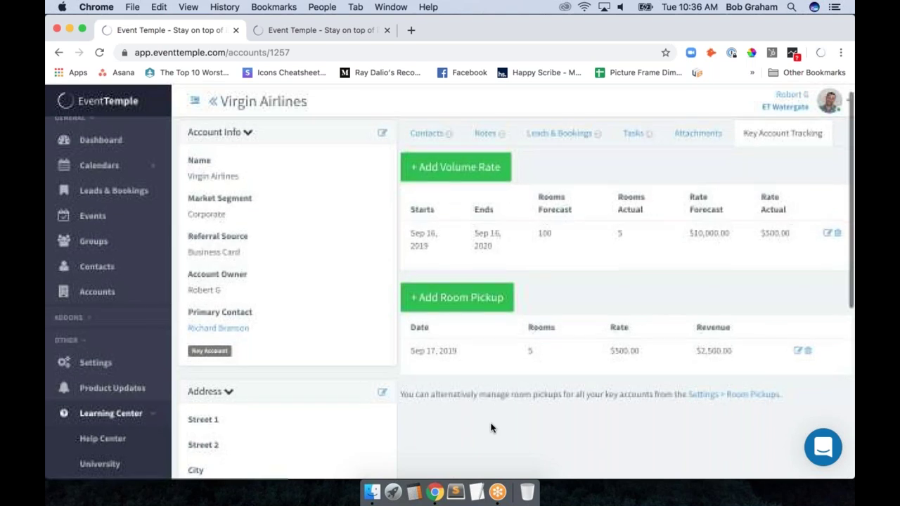
{"action": "scroll", "coordinate": [491, 428], "scroll_direction": "up", "scroll_amount": 1}
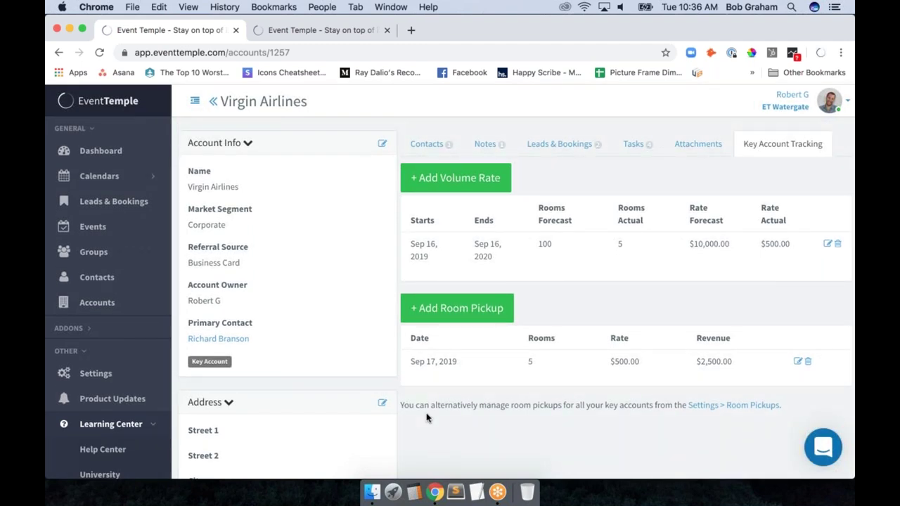
{"action": "left_click", "coordinate": [67, 350]}
Return to the Leads & Bookings pipeline and move the Oct 30, 2019 Meeting lead from Send Contract to Payment Received.
{"action": "left_click", "coordinate": [151, 260]}
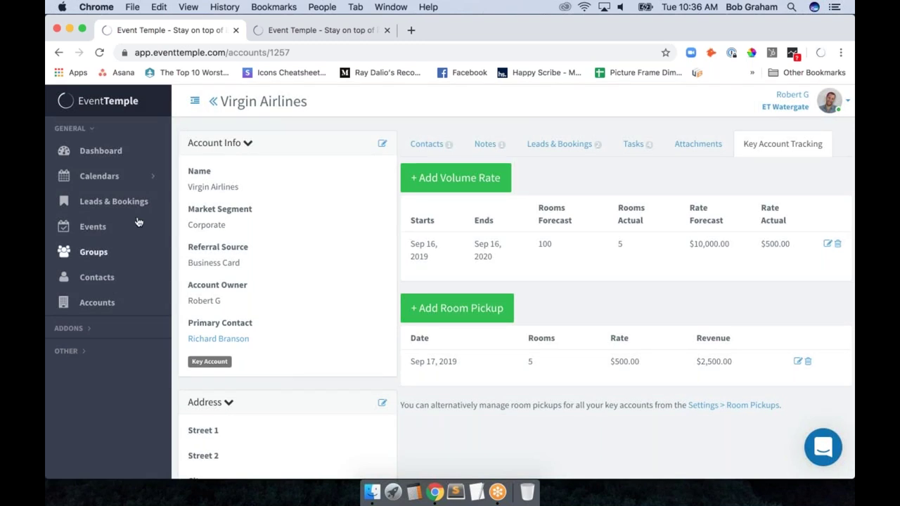
{"action": "left_click", "coordinate": [128, 221]}
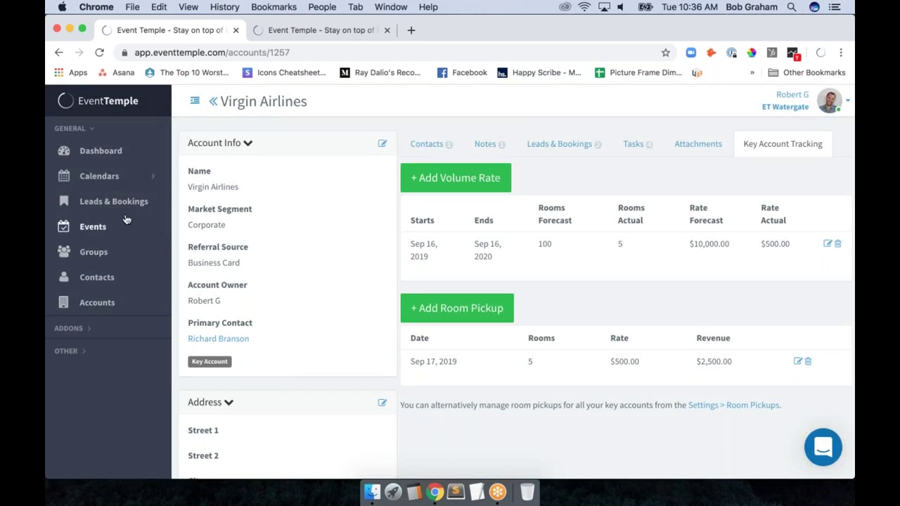
{"action": "left_click", "coordinate": [112, 203]}
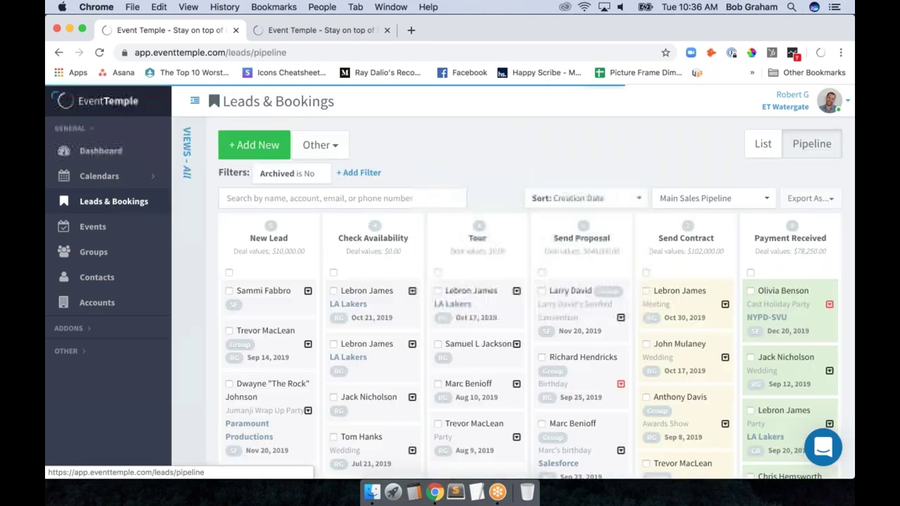
{"action": "left_click", "coordinate": [725, 308]}
{"action": "left_click", "coordinate": [721, 471]}
{"action": "left_click", "coordinate": [514, 361]}
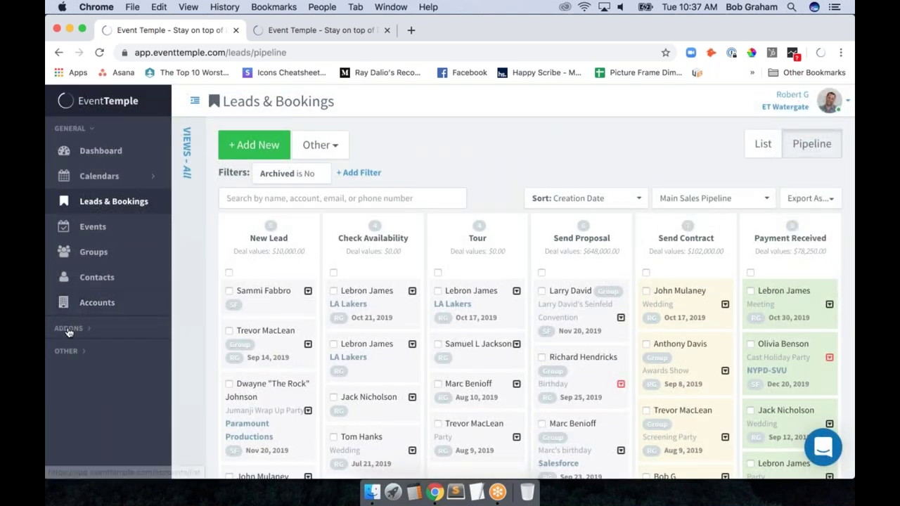
Expand the Addons section and look over its options, from Tasks to Templates.
{"action": "scroll", "coordinate": [90, 400], "scroll_direction": "down", "scroll_amount": 2}
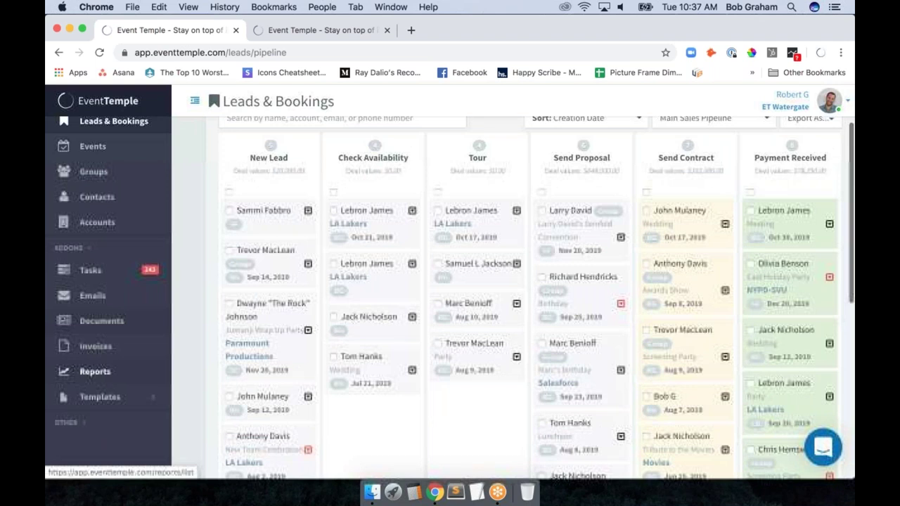
{"action": "scroll", "coordinate": [726, 194], "scroll_direction": "up", "scroll_amount": 3}
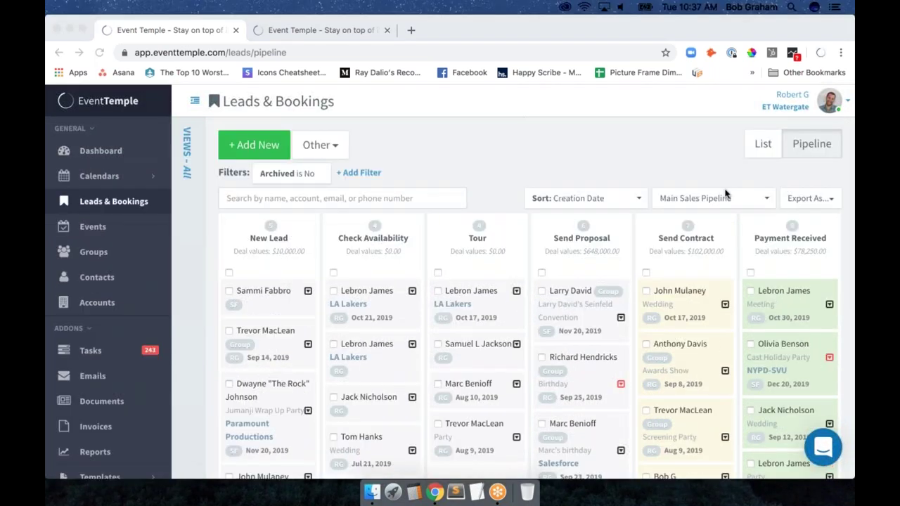